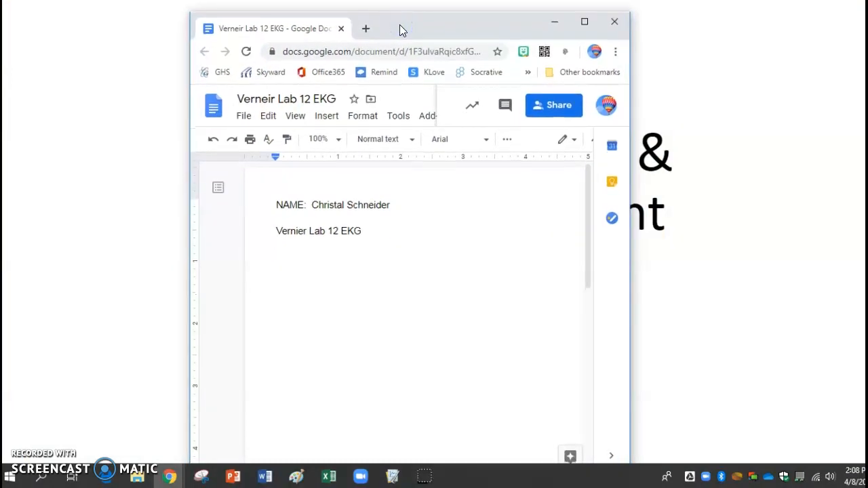
left_click(243, 121)
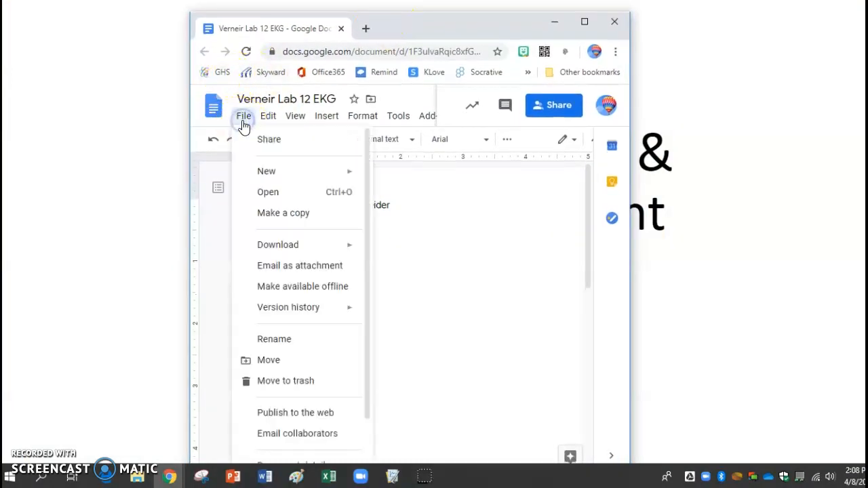
mouse_move(262, 178)
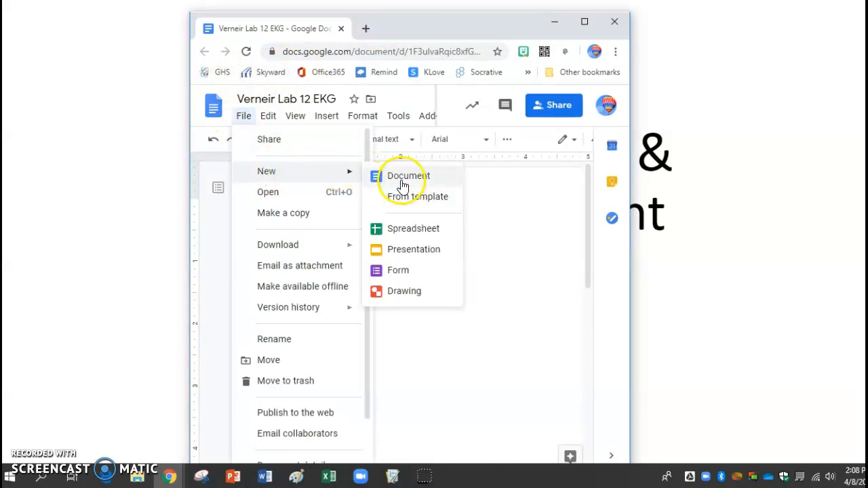
left_click(529, 263)
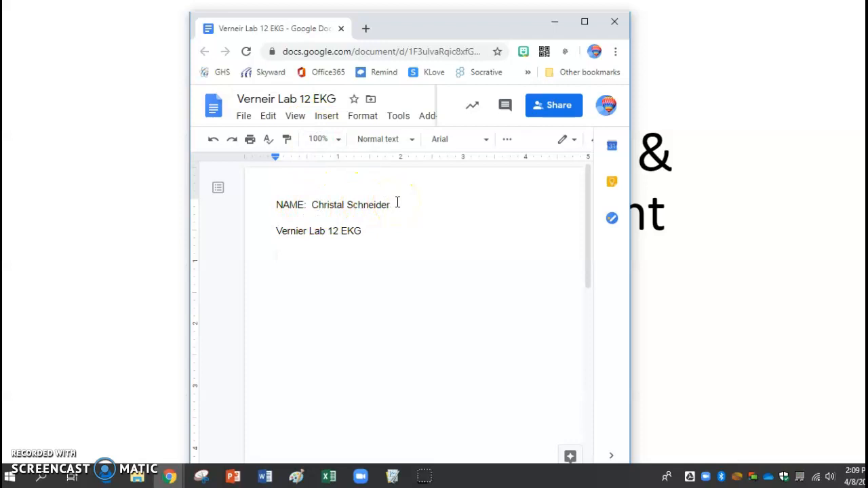
- Place the text cursor on the empty line below the lab title and move the document window aside
left_click(333, 254)
left_click_drag(437, 25, 671, 25)
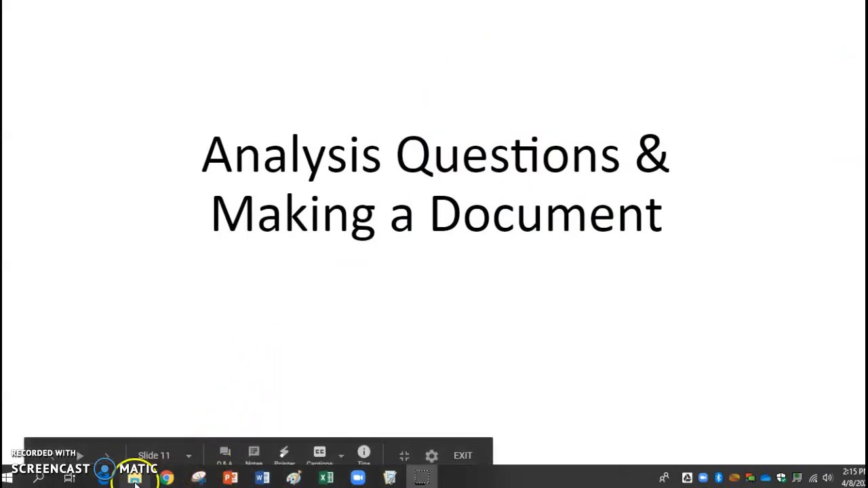
- Locate Paint and the Snipping Tool in the Windows Accessories folder, and return to the slideshow
mouse_move(297, 480)
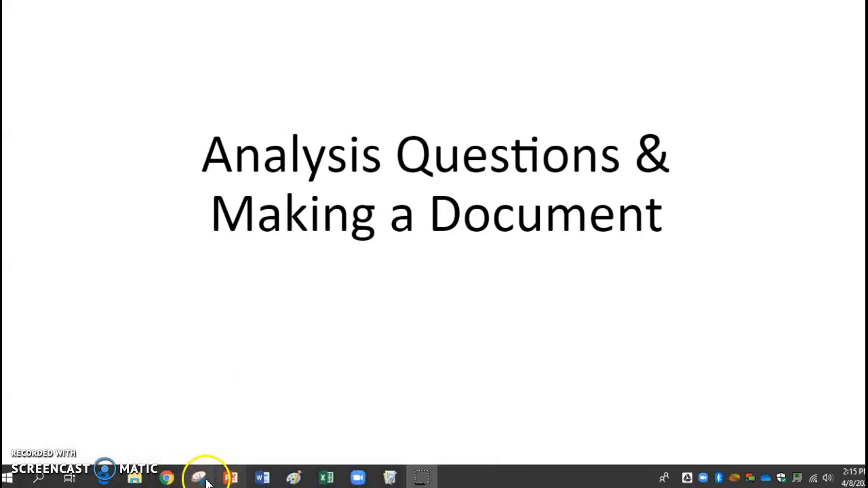
mouse_move(201, 480)
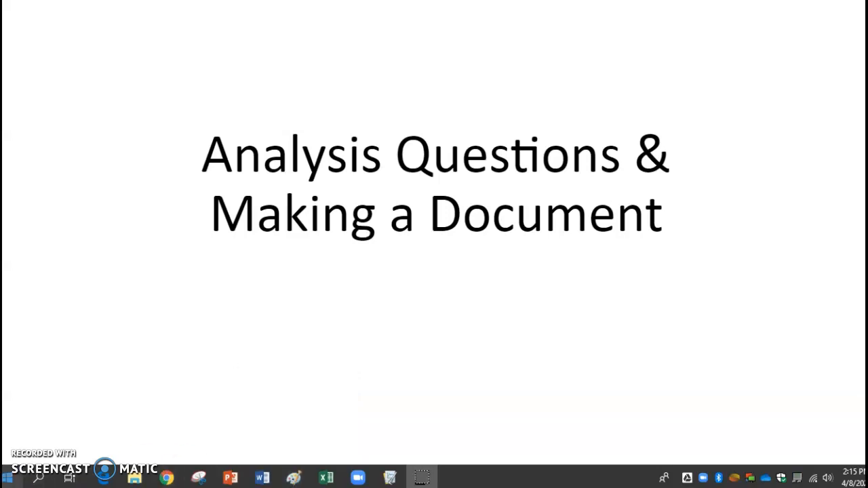
left_click(8, 478)
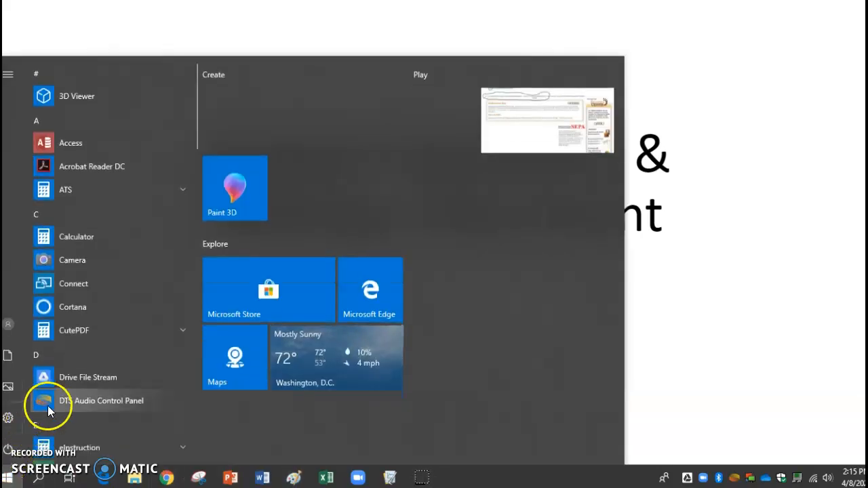
scroll(58, 399, "down", 15)
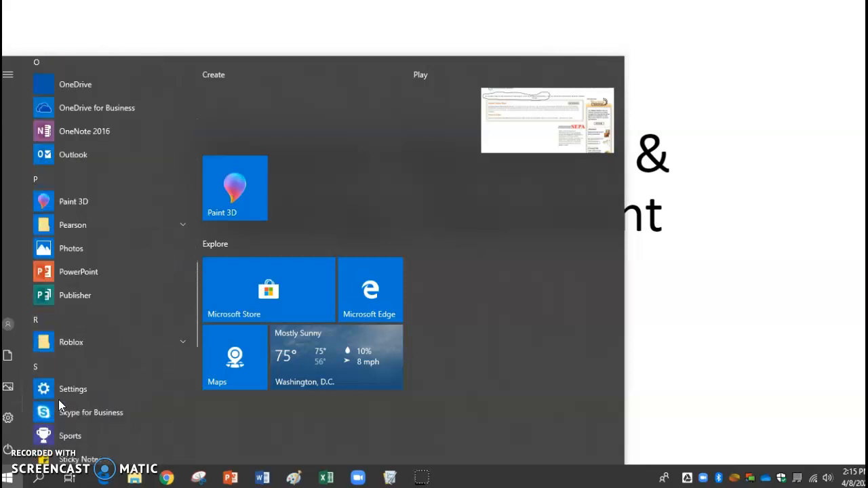
scroll(58, 400, "down", 5)
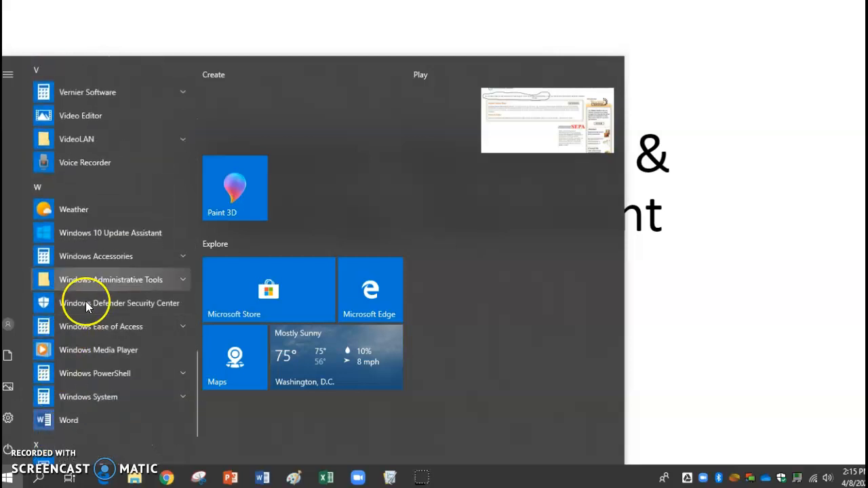
left_click(184, 257)
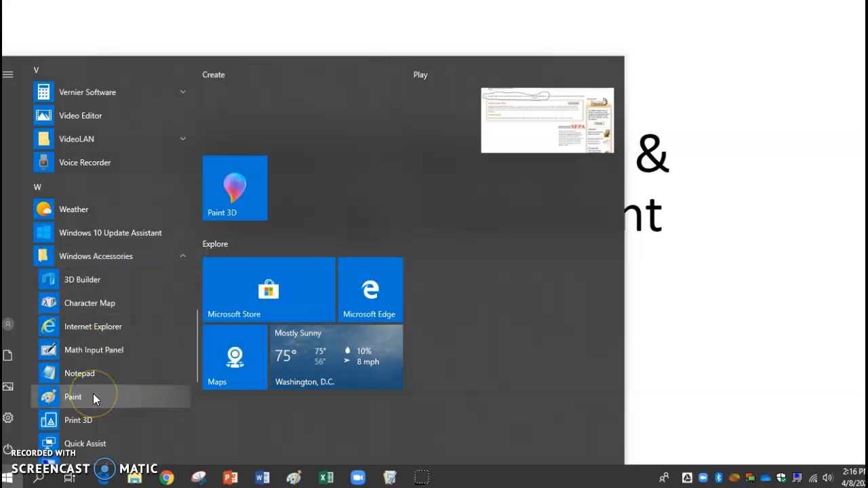
scroll(93, 397, "down", 3)
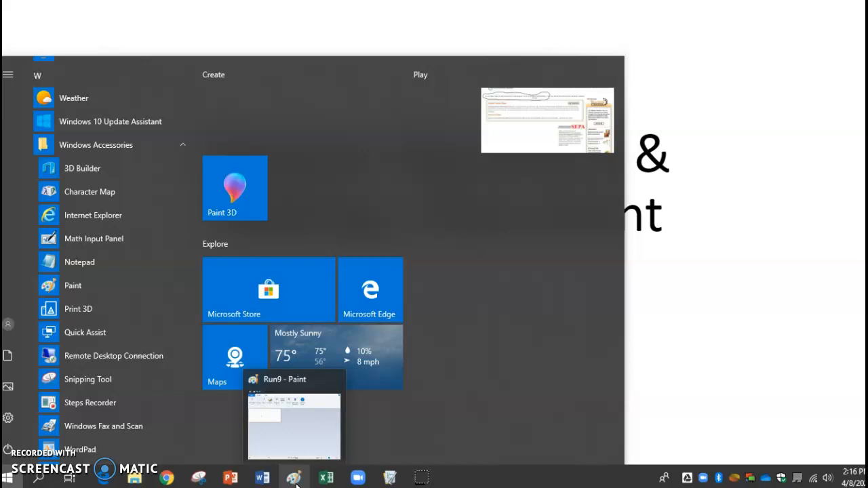
left_click(695, 360)
- Copy all four analysis questions from slide 12, paste them below the title of the lab document, and select the pasted text
left_click(702, 360)
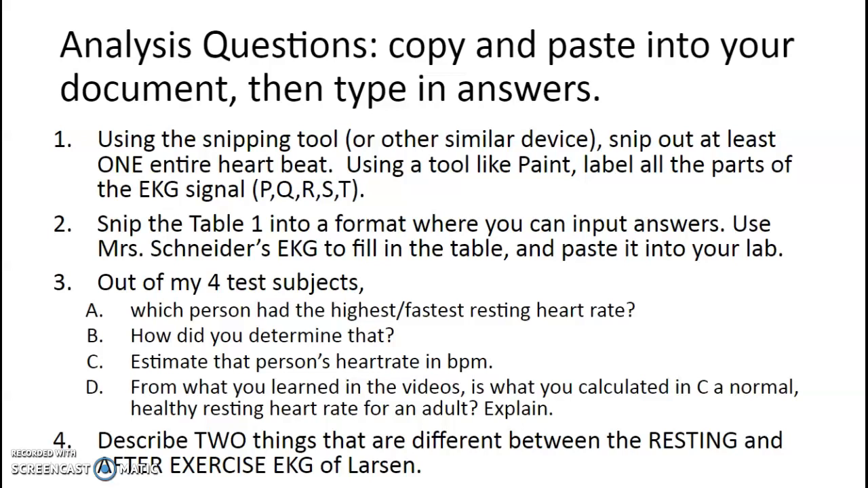
key("Escape")
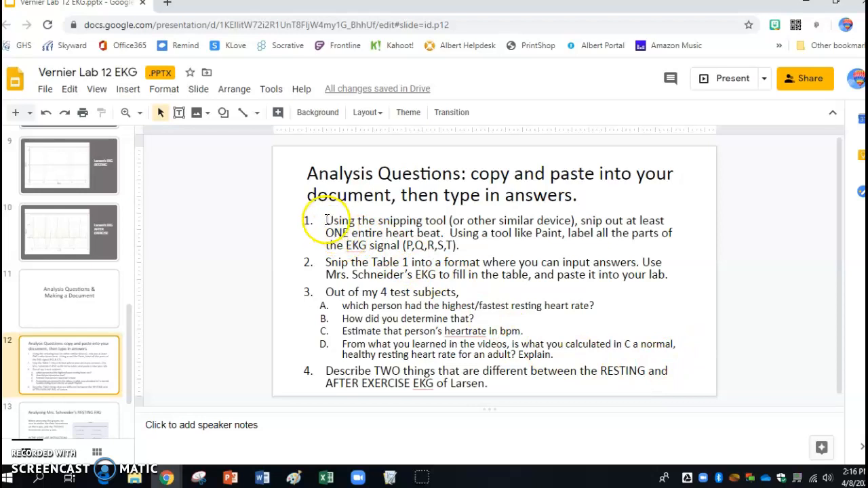
left_click_drag(326, 220, 484, 368)
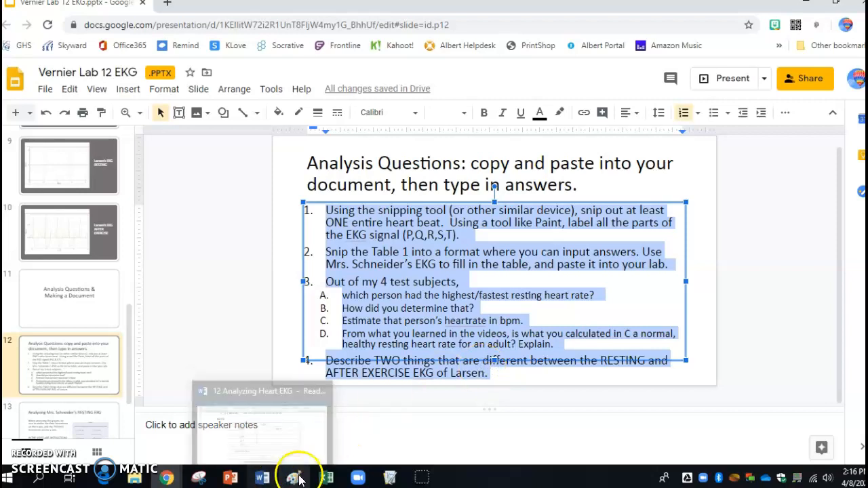
mouse_move(264, 478)
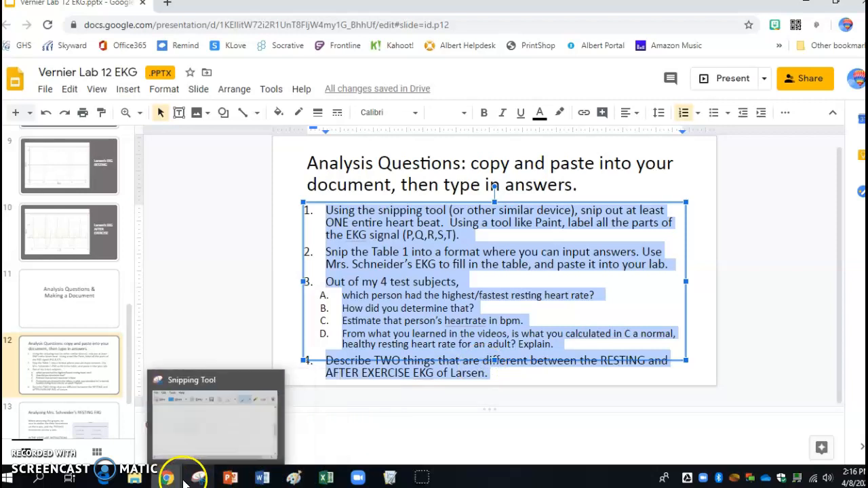
mouse_move(167, 478)
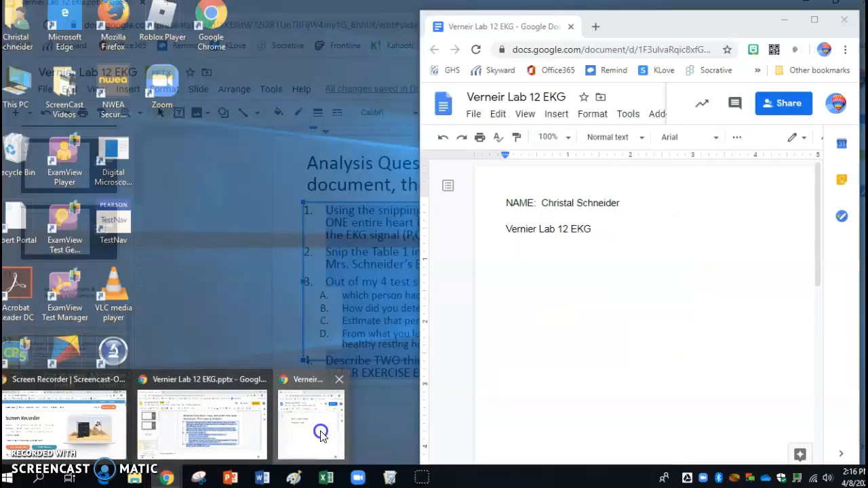
left_click(316, 431)
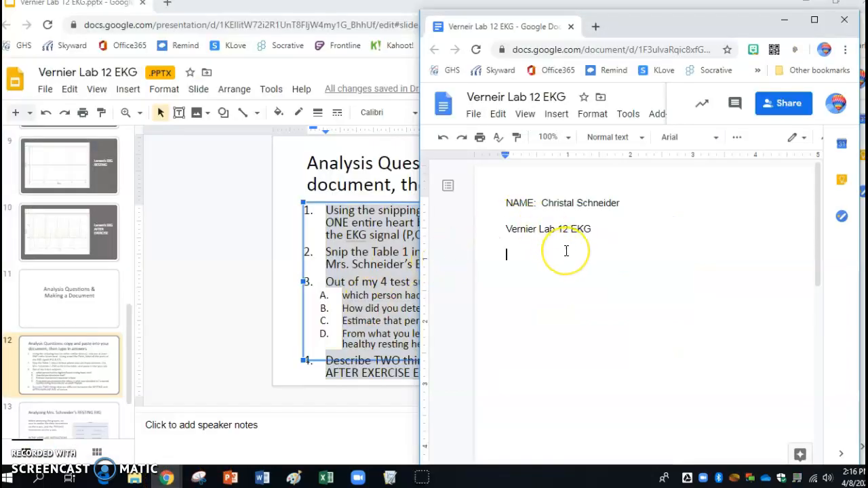
key("ctrl+v")
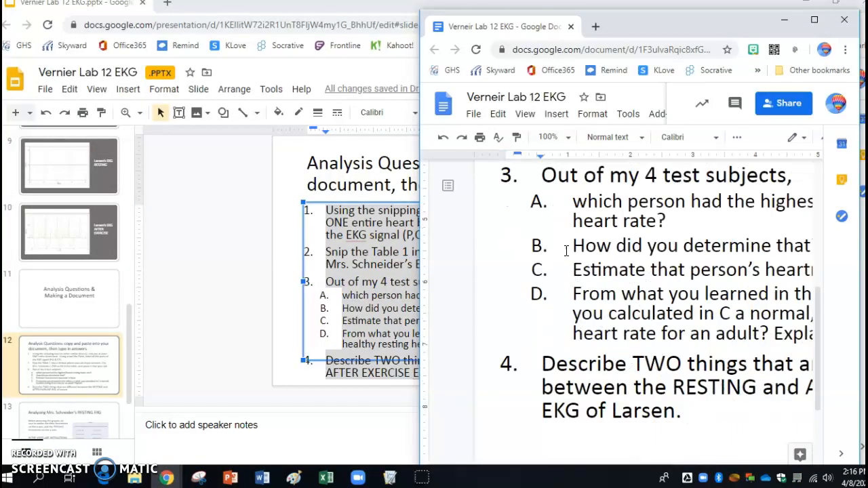
left_click_drag(688, 414, 481, 173)
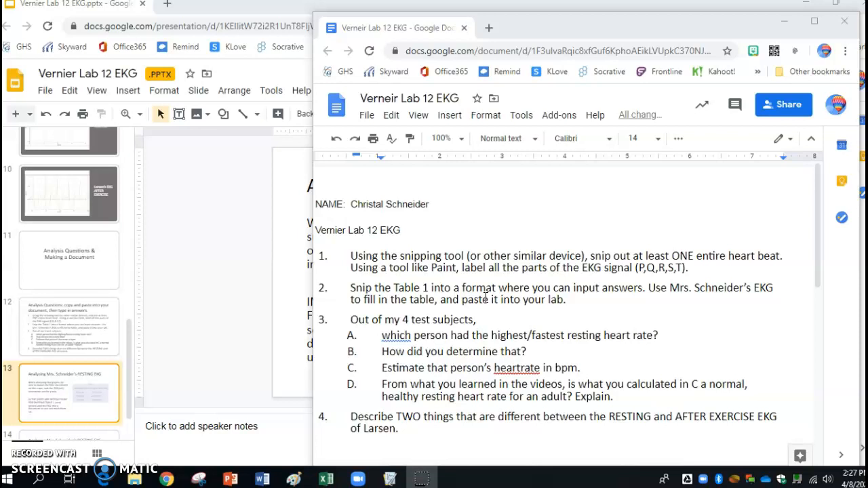
left_click(467, 265)
left_click(199, 481)
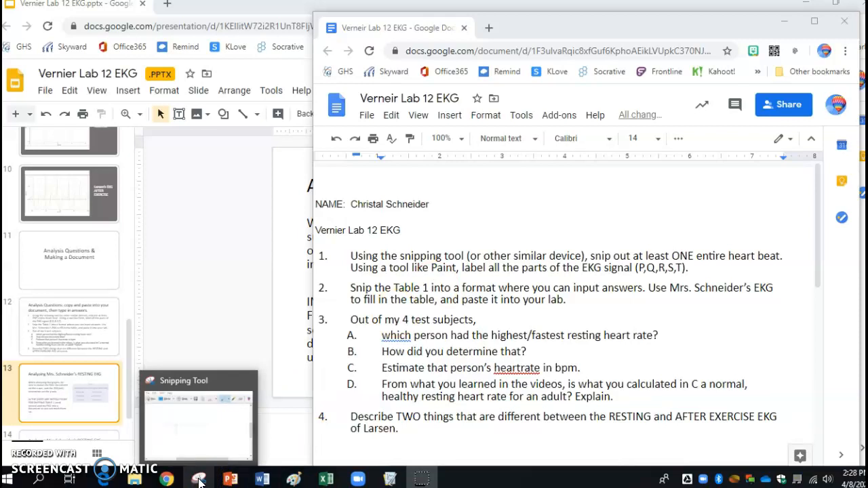
left_click(199, 481)
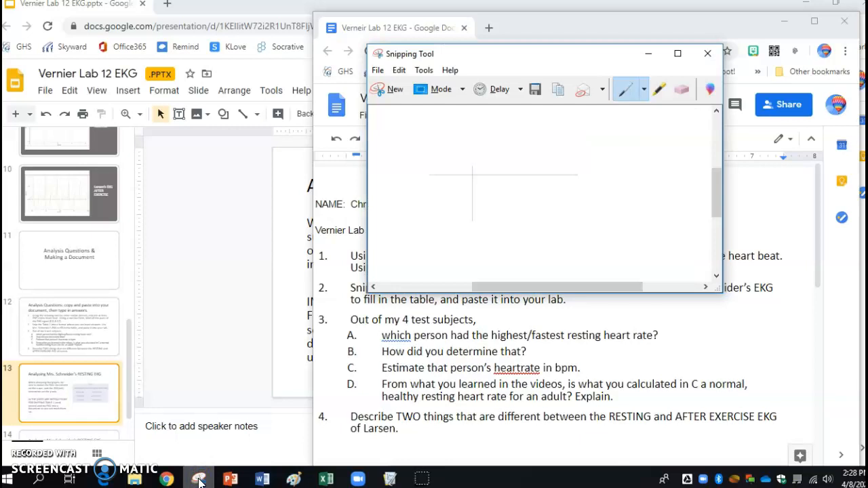
- Go back to slide 6 with the teacher's resting EKG and present it full screen
left_click(68, 195)
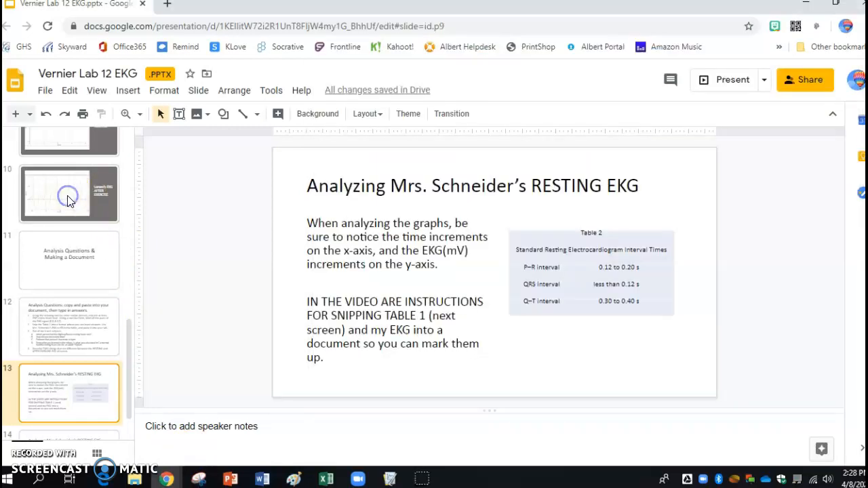
key("Up")
key("Up")
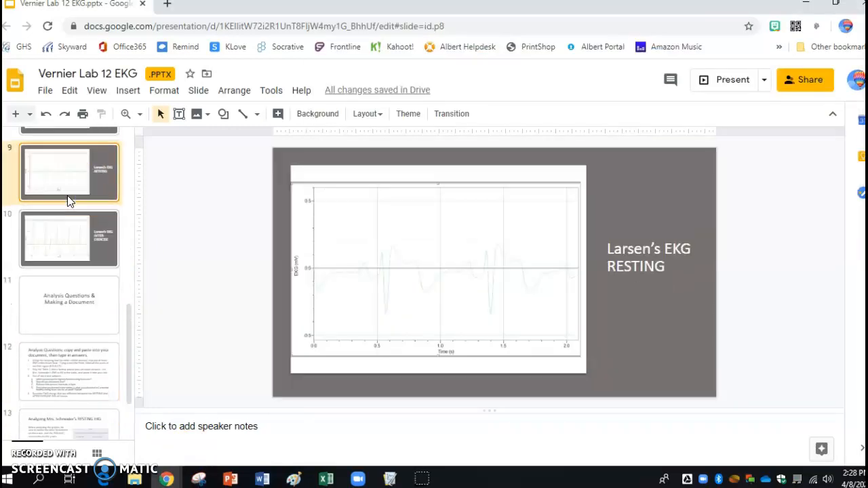
key("Up")
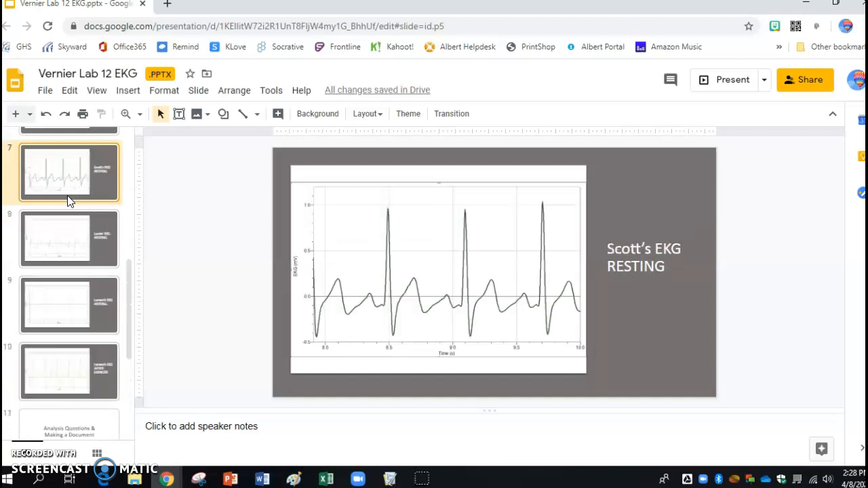
key("Up")
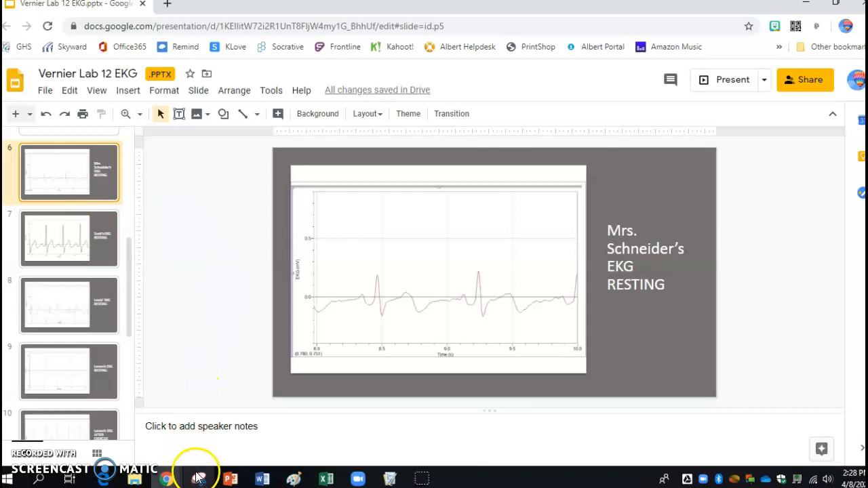
mouse_move(199, 478)
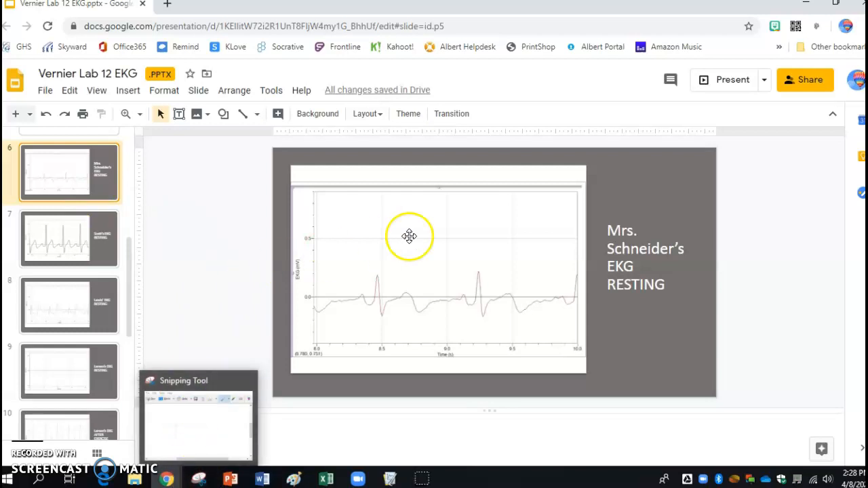
left_click(731, 83)
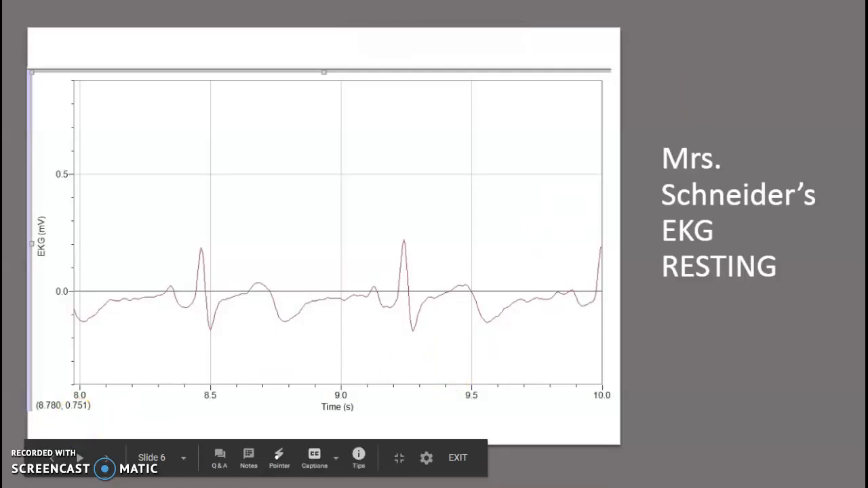
- Capture one entire heartbeat of the EKG with the Snipping Tool, from about 8.25 s to just past 9.0 s
key("alt+Tab")
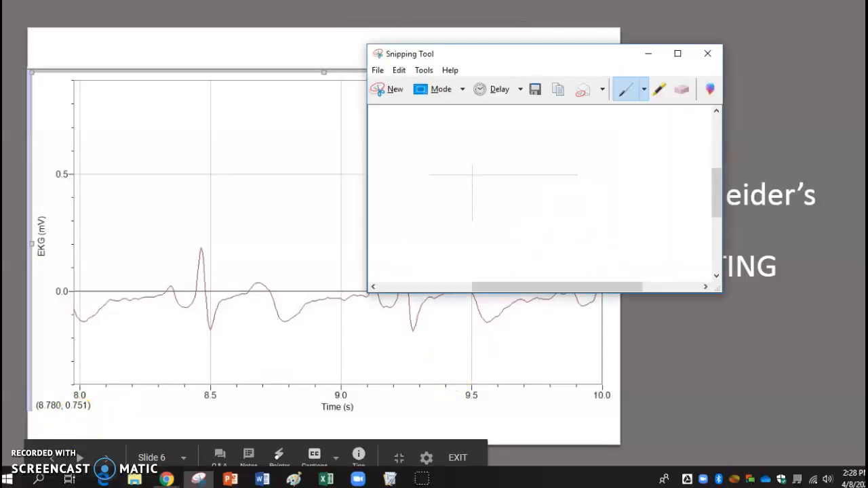
left_click(391, 93)
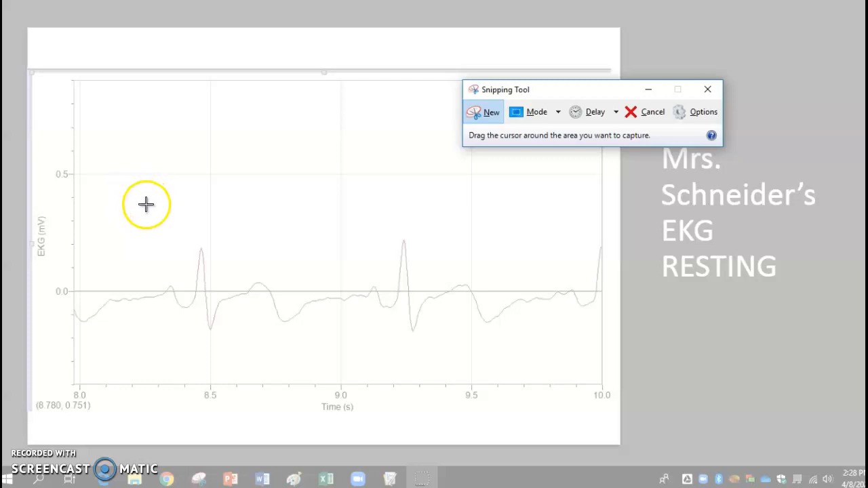
left_click_drag(144, 208, 359, 370)
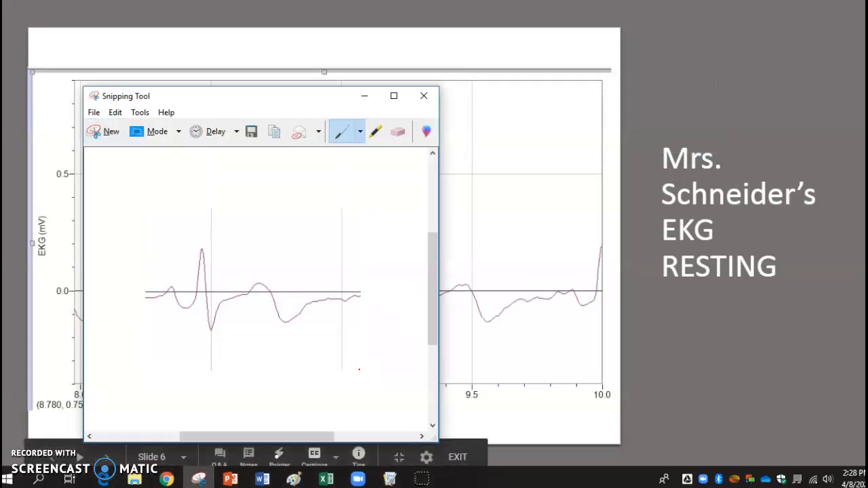
- Switch to Paint and paste the captured heartbeat into the open image
left_click(297, 483)
left_click(242, 180)
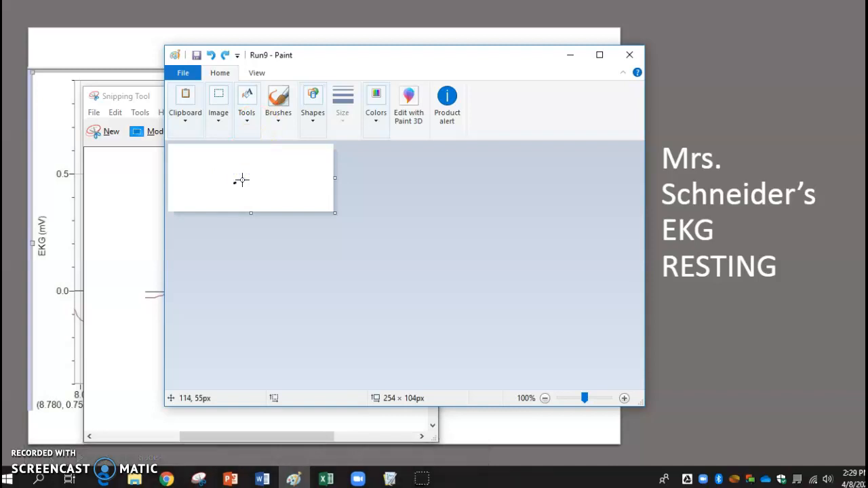
key("ctrl+v")
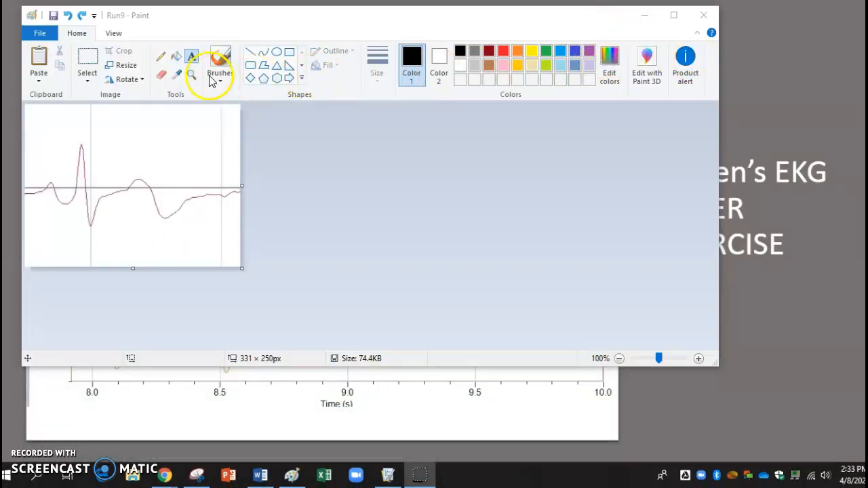
left_click(251, 56)
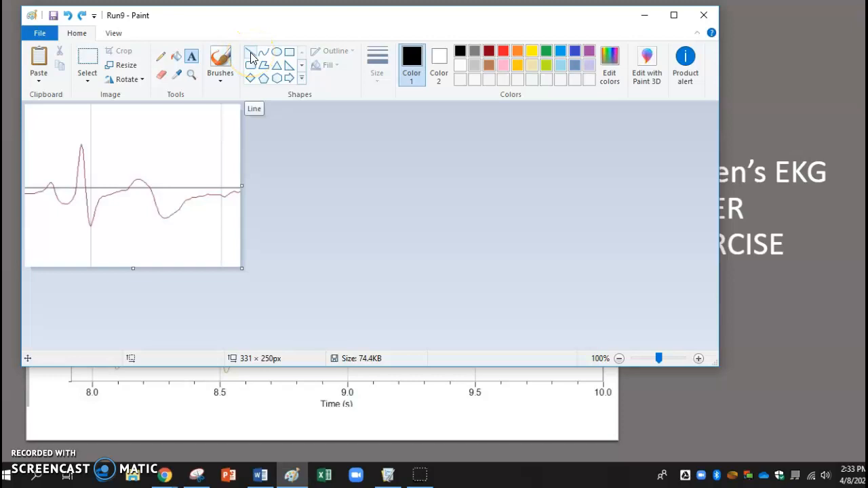
left_click(192, 58)
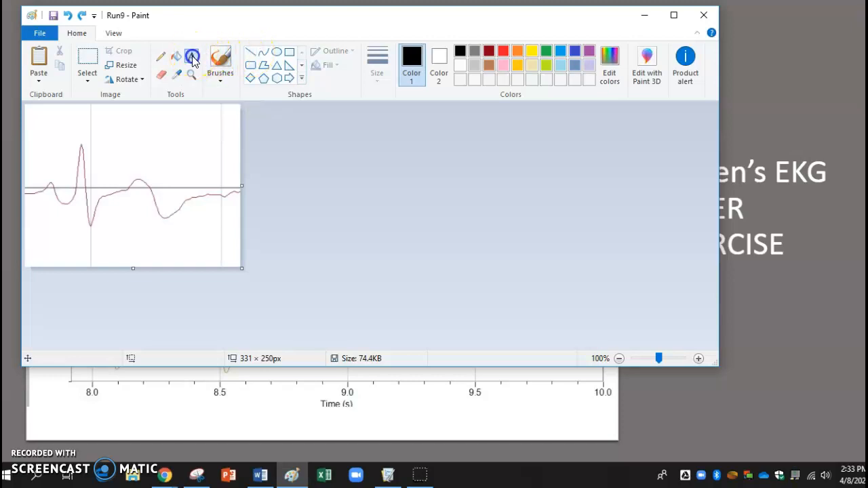
left_click(81, 60)
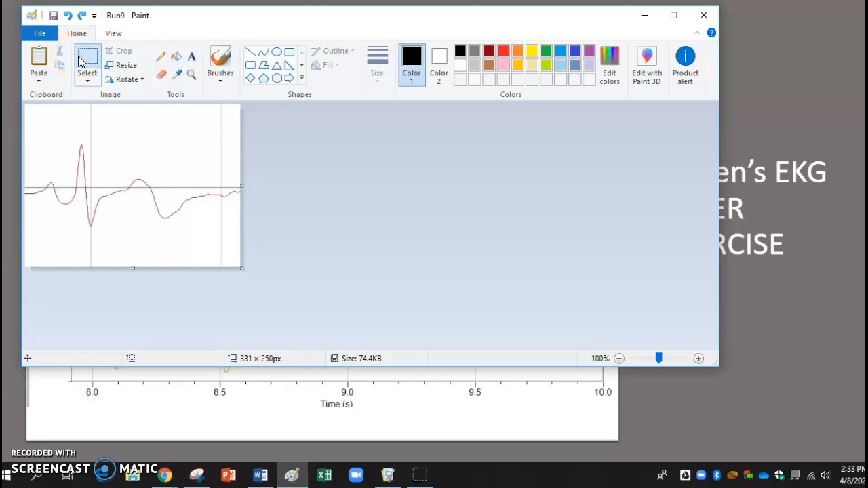
- Add the text label X just above the tall peak of the heartbeat trace
left_click(192, 58)
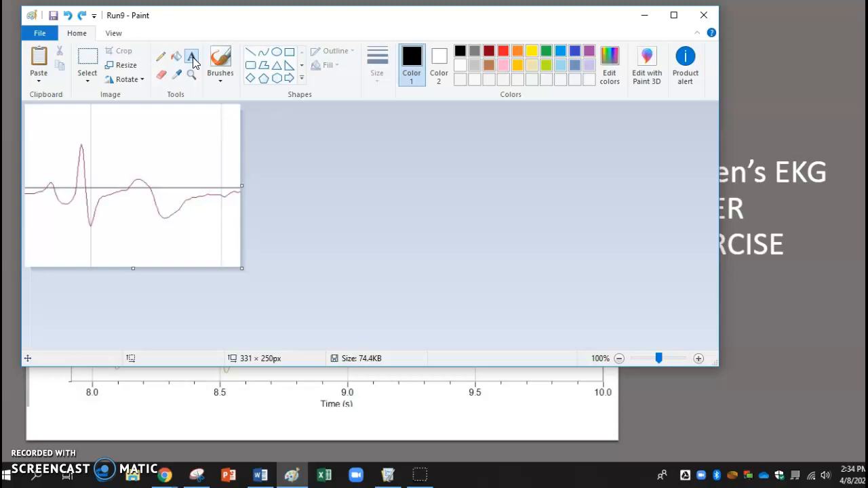
left_click(191, 60)
left_click(80, 138)
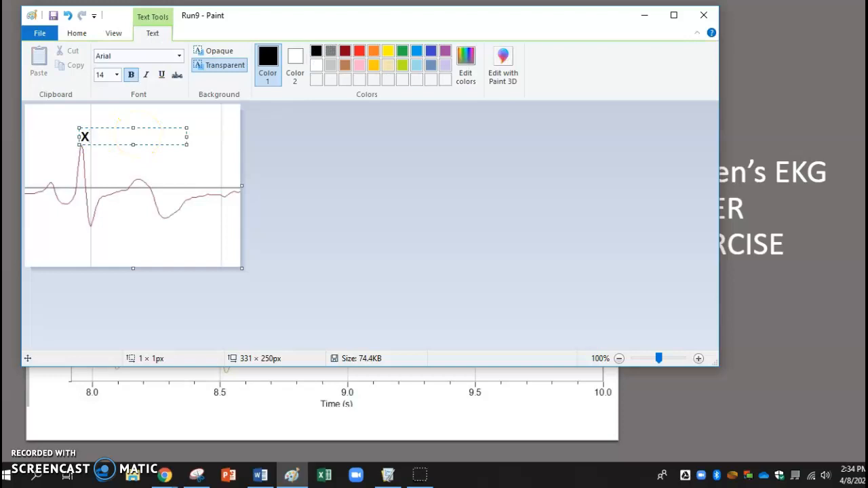
left_click(190, 239)
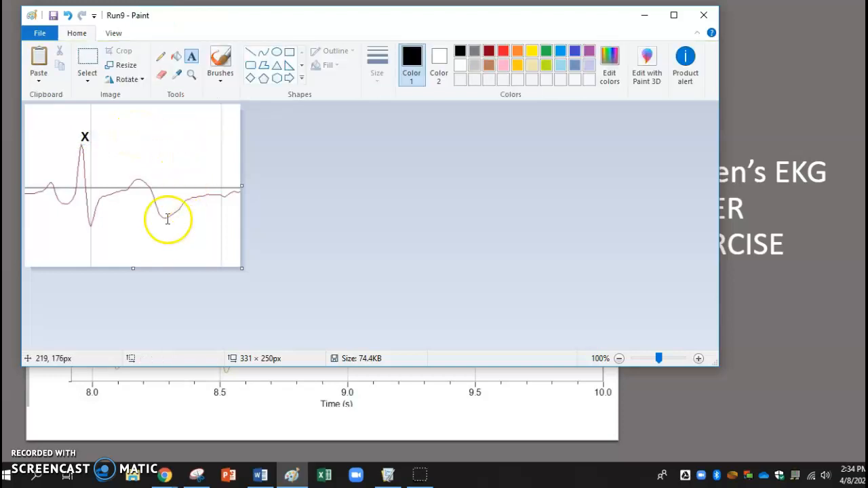
- Add the text label J and place it just below the dip in the second half of the heartbeat trace
left_click(192, 55)
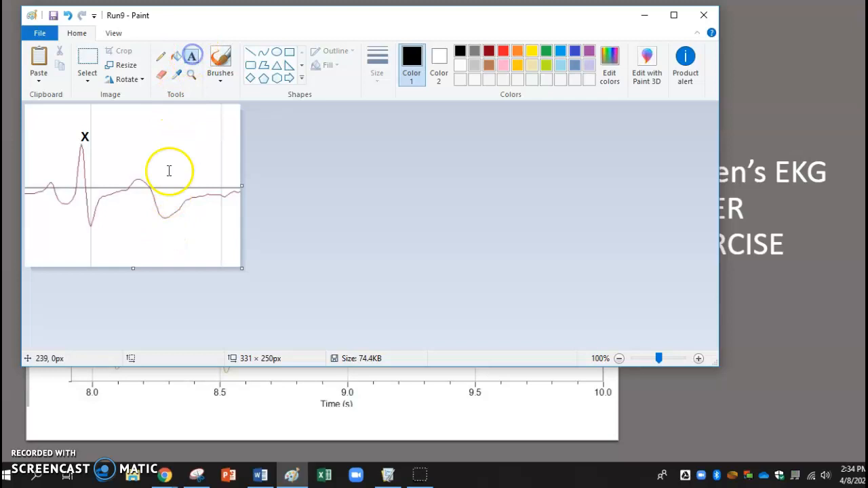
left_click(166, 223)
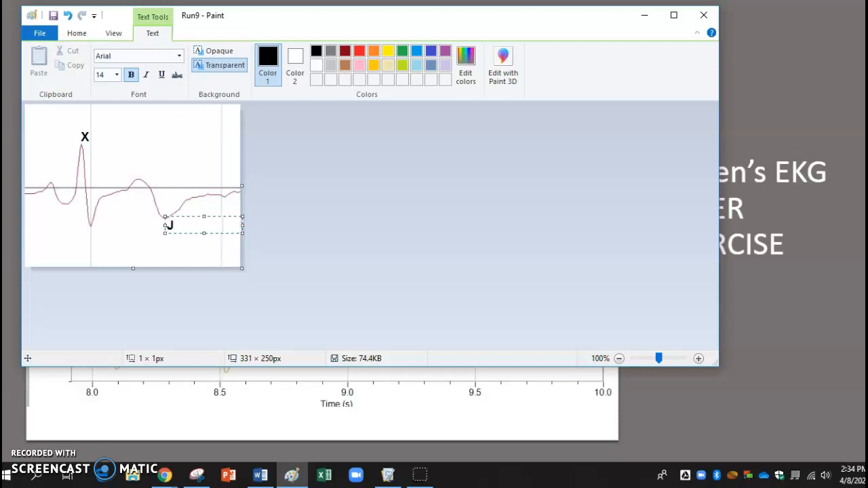
left_click_drag(186, 218, 197, 159)
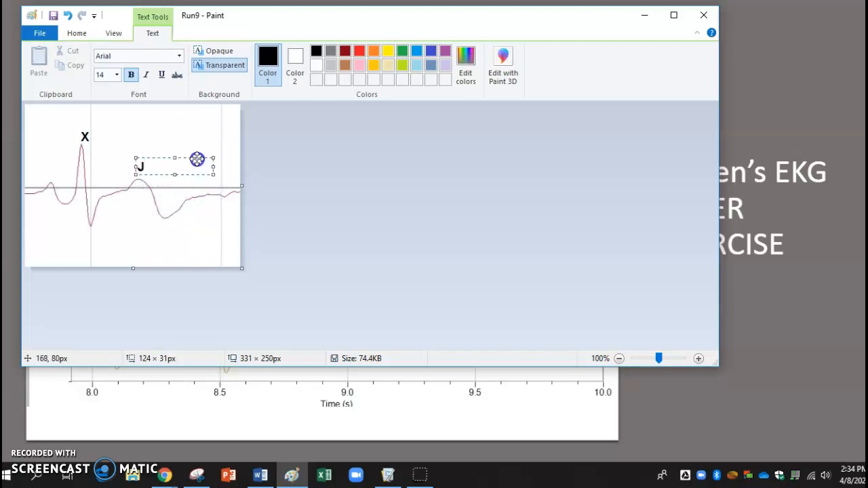
left_click_drag(197, 159, 223, 219)
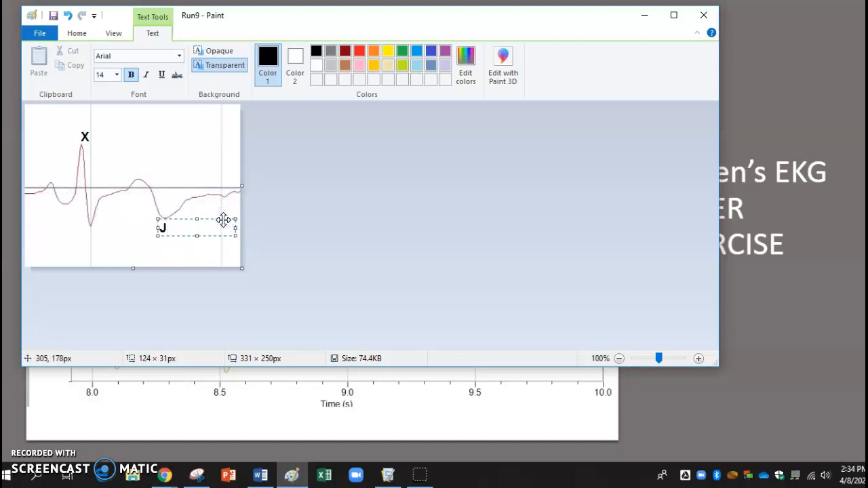
left_click(111, 242)
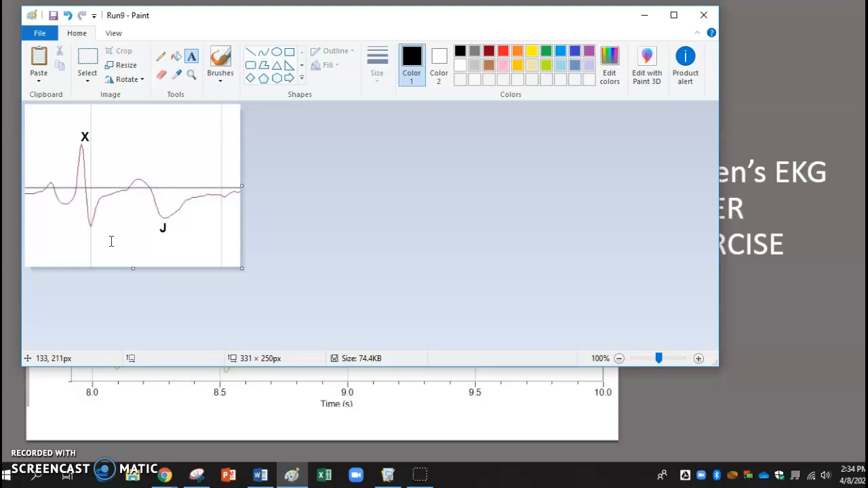
- Copy nearly the whole labelled heartbeat image and paste it on a new line below question 1 in the Google Docs lab document
left_click(84, 61)
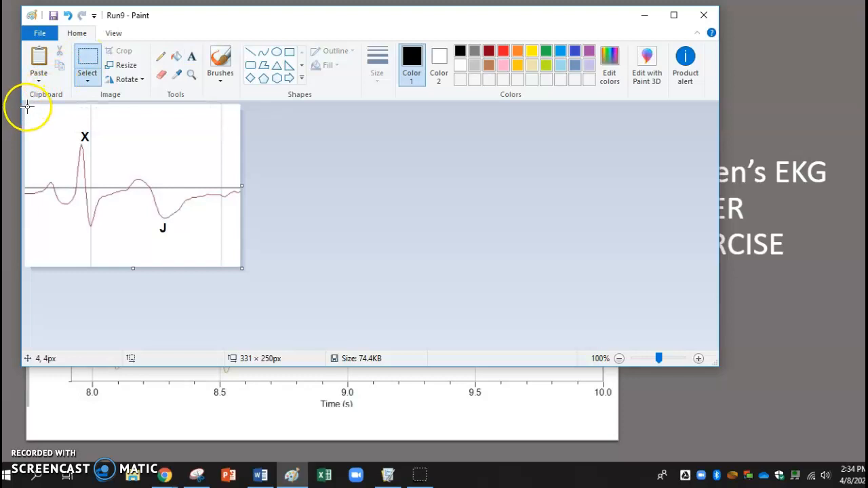
mouse_move(27, 106)
left_mouse_down()
mouse_move(31, 122)
mouse_move(116, 199)
mouse_move(238, 265)
left_mouse_up()
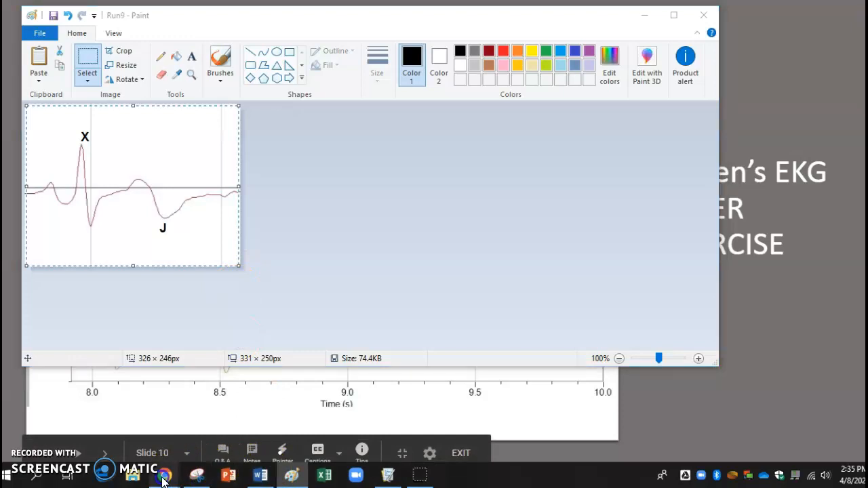
left_click(280, 432)
left_click(302, 265)
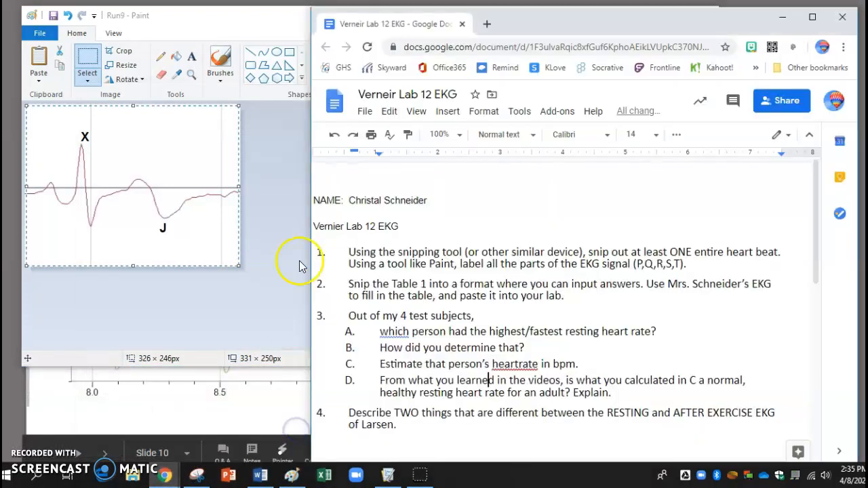
left_click(706, 265)
key("Return")
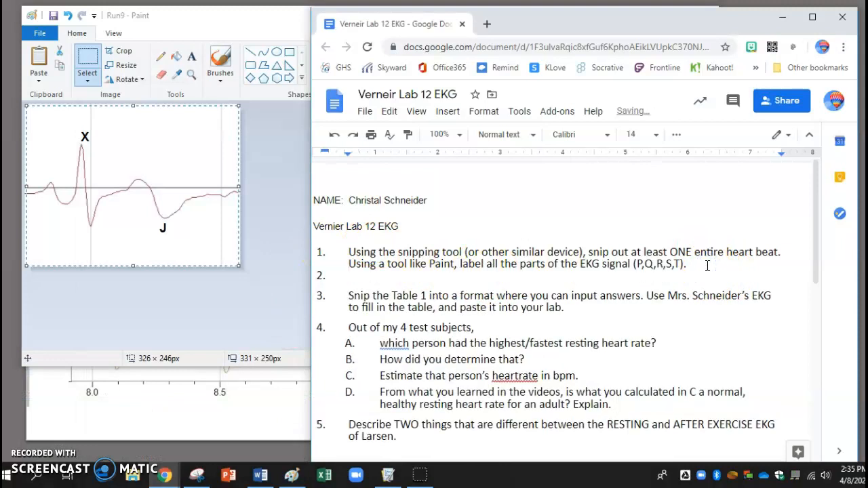
key("ctrl+v")
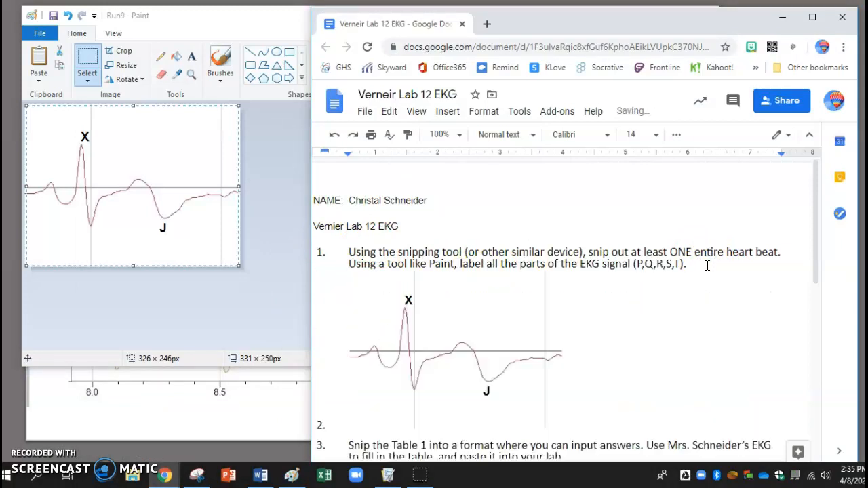
- Try to select the extra list number 2 beside the pasted heartbeat image
left_click(358, 401)
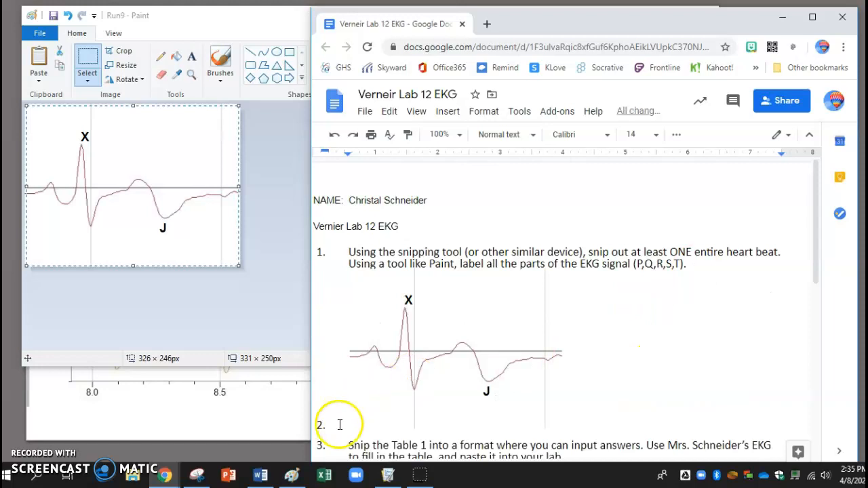
left_click(337, 426)
left_click(372, 428)
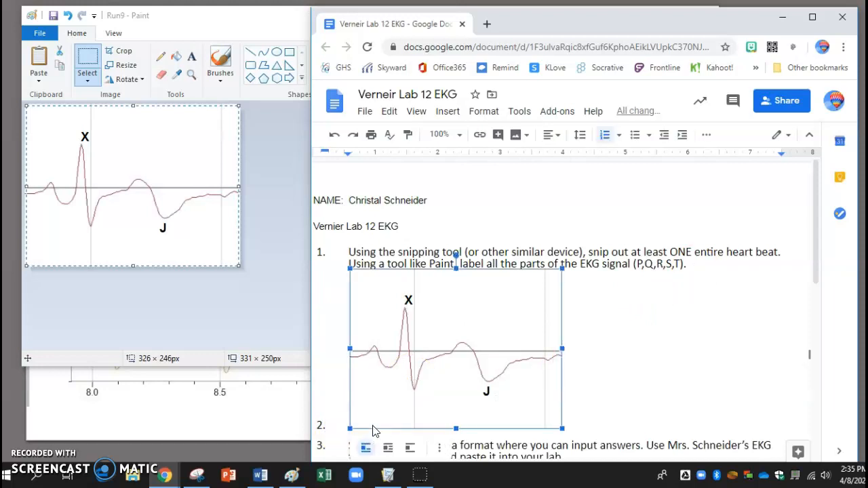
left_click(326, 426)
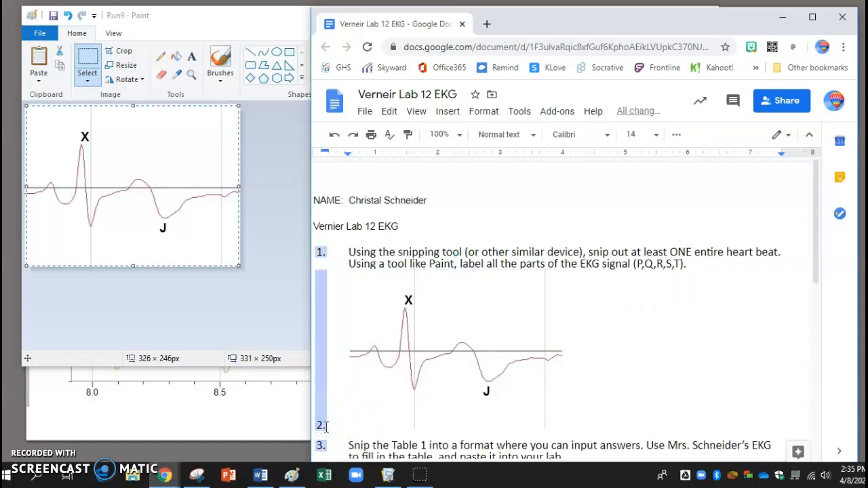
left_click(326, 426)
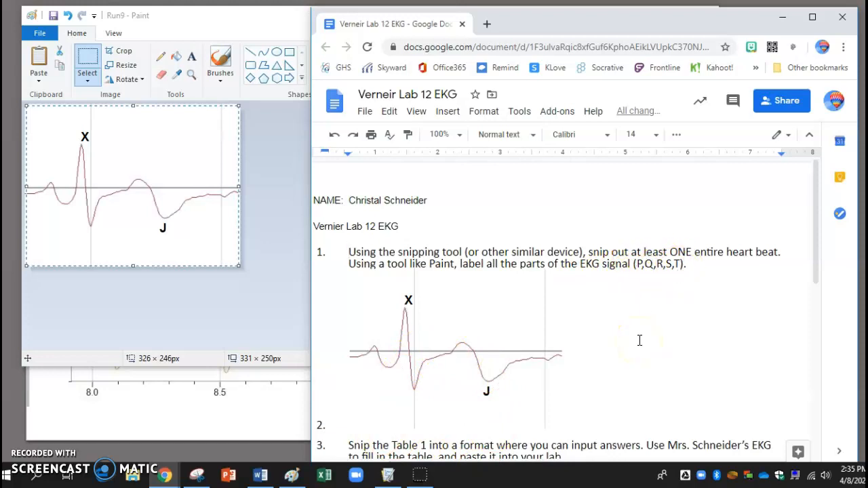
- Review the remaining questions in the lab document, return to the EKG slideshow and advance to the Analysis Questions slide
scroll(639, 340, "down", 4)
scroll(639, 340, "down", 3)
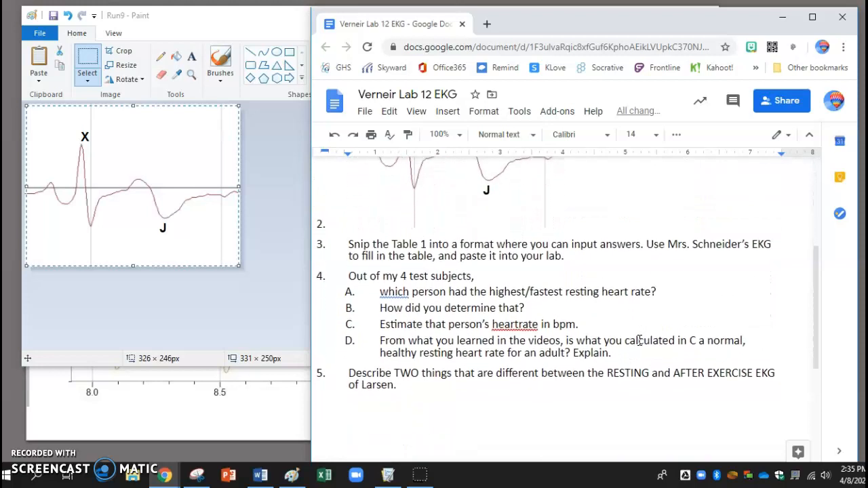
left_click(475, 229)
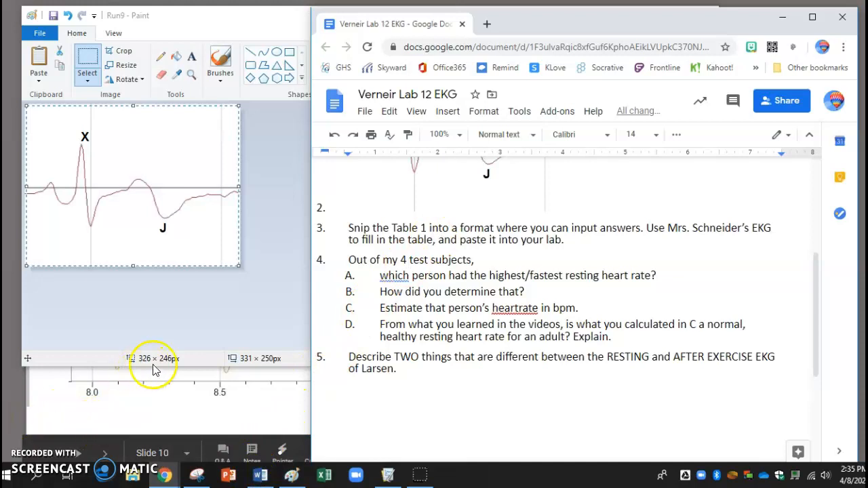
mouse_move(167, 478)
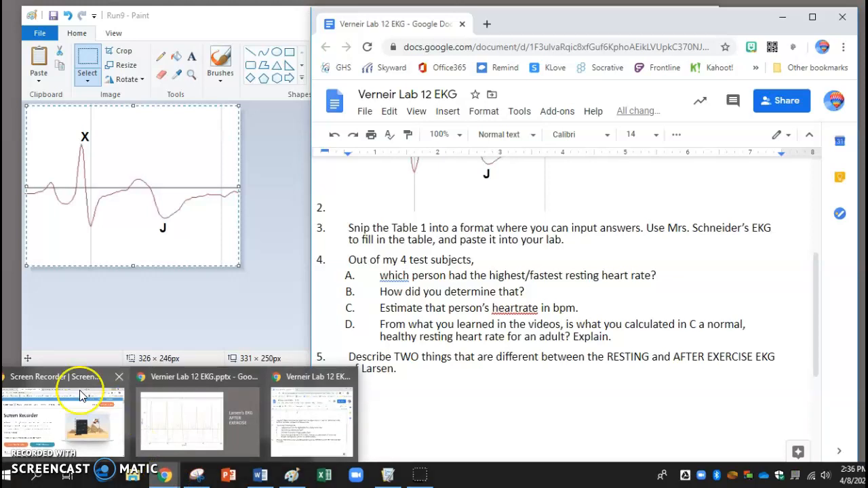
left_click(186, 417)
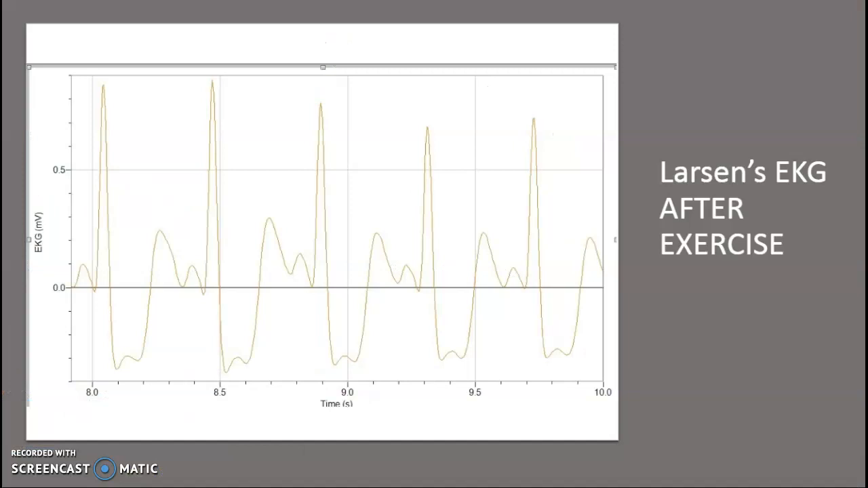
left_click(356, 227)
left_click(359, 254)
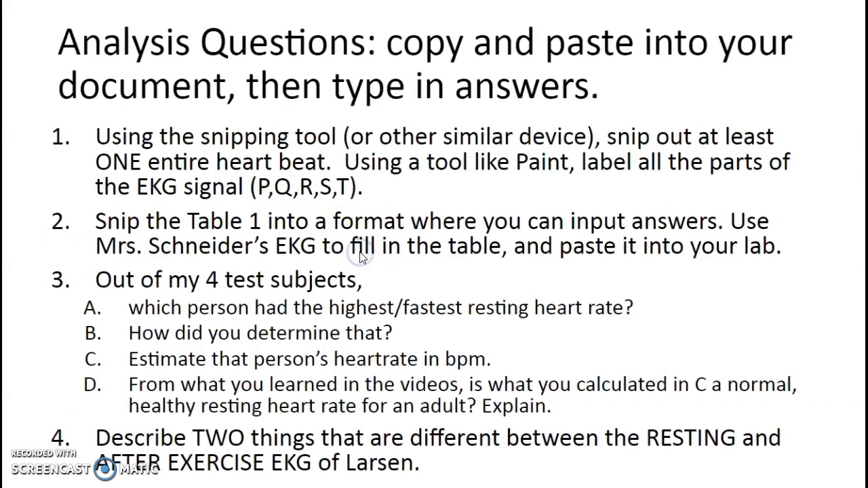